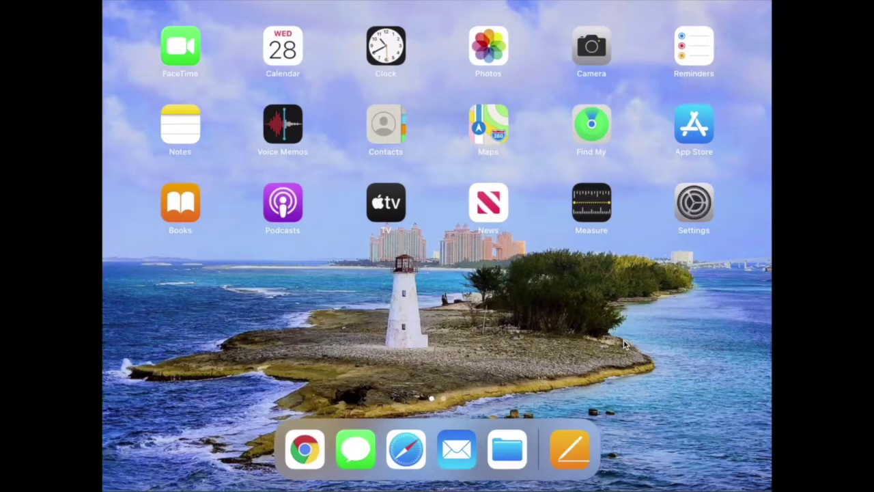
- Start Pages from the dock to open the Visual Report document
left_click(570, 448)
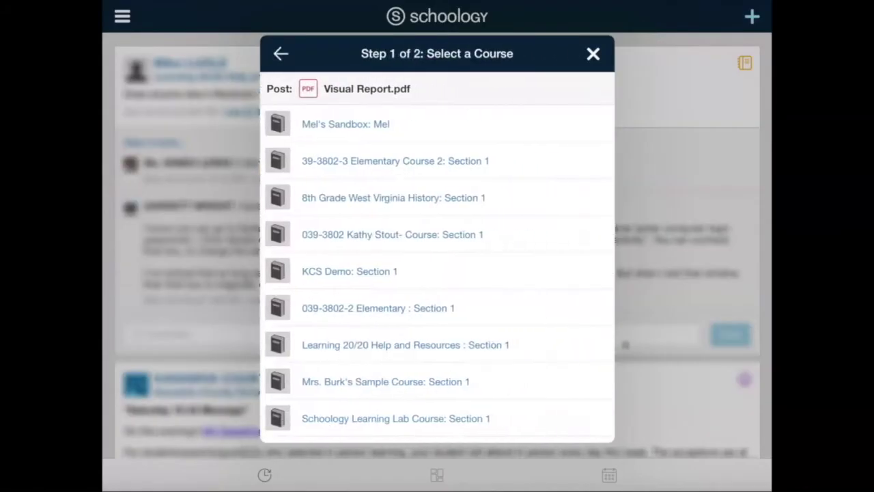
- Choose the sandbox course for the Visual Report PDF and browse its assignment list
left_click(346, 124)
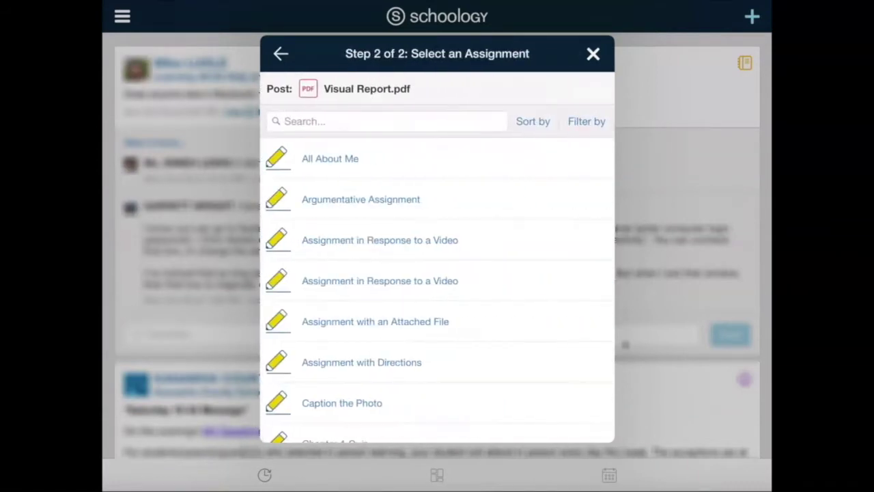
scroll(439, 281, "down", 3)
scroll(439, 280, "up", 4)
scroll(437, 281, "down", 3)
scroll(437, 280, "up", 3)
scroll(437, 290, "down", 1)
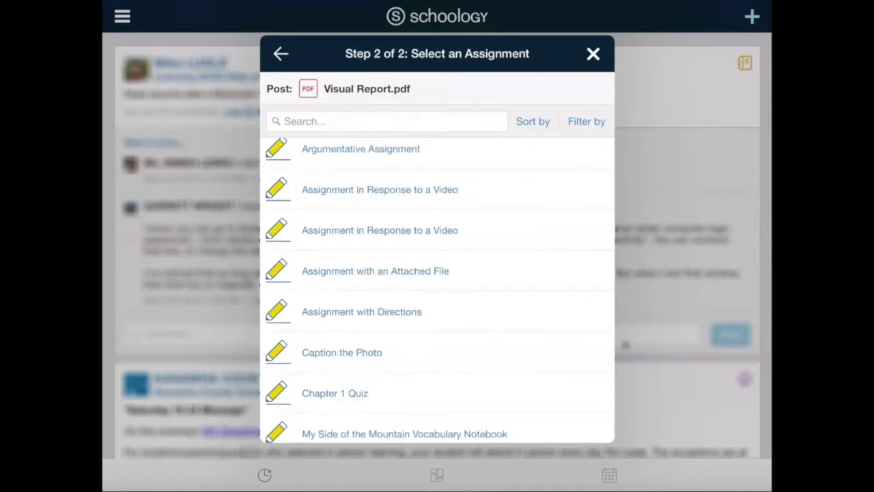
scroll(437, 290, "down", 1)
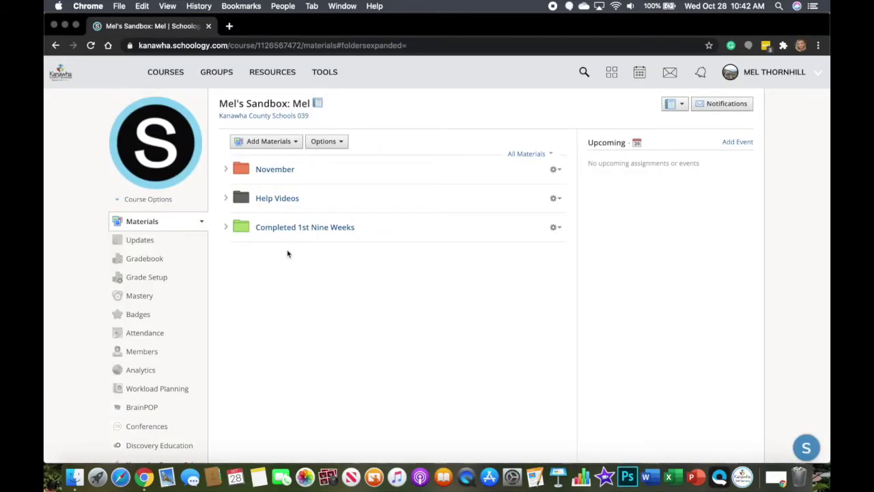
- Open the September 8-11 folder under Completed 1st Nine Weeks and show Assignment with Directions' actions
left_click(226, 228)
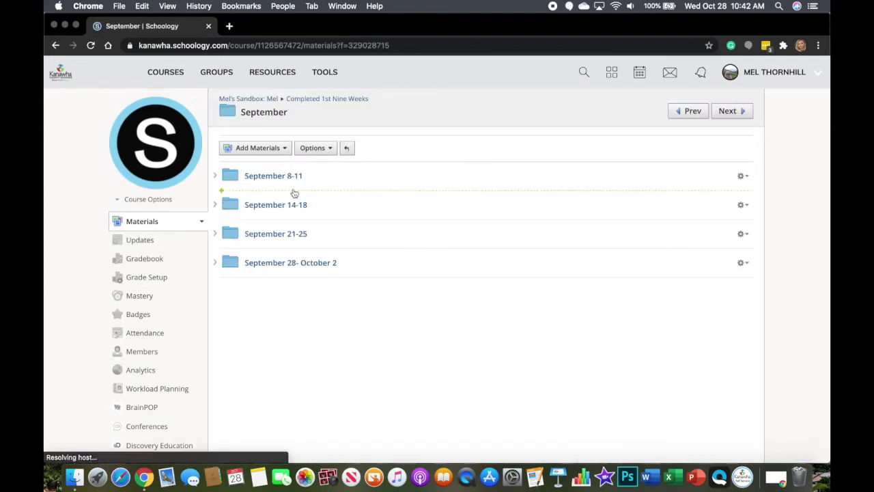
left_click(284, 178)
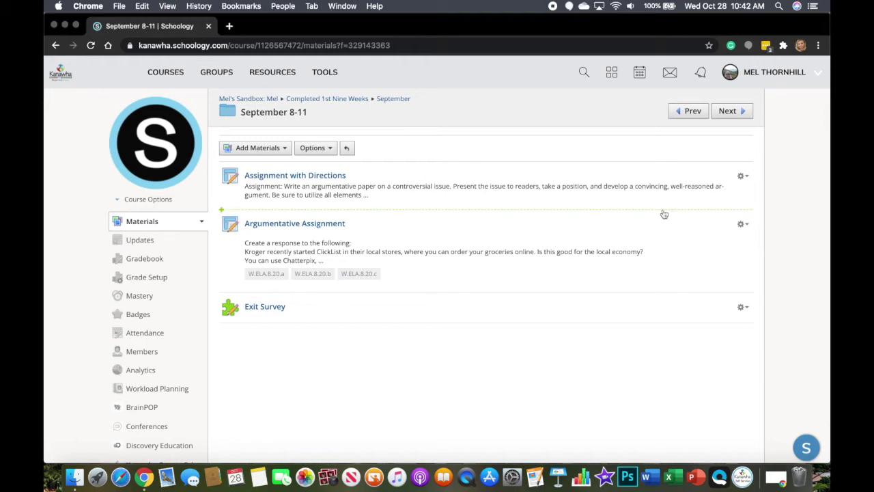
left_click(742, 180)
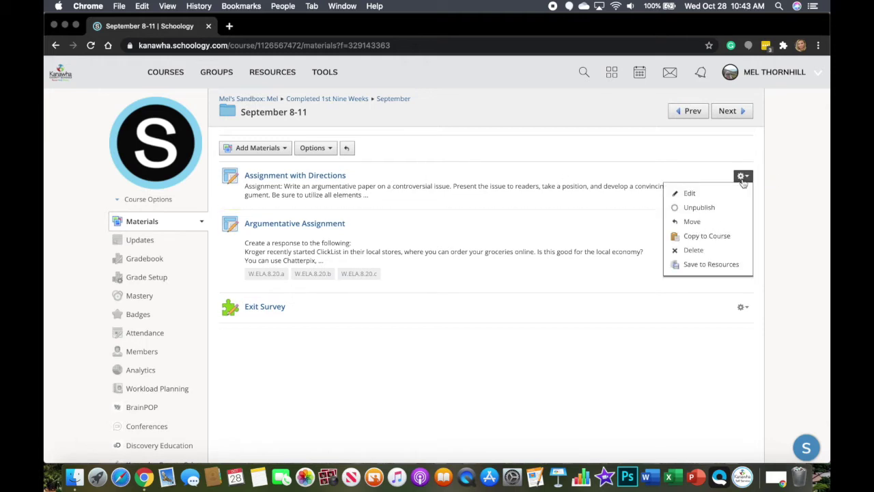
- Edit Assignment with Directions to disable its Submissions option, and save the changes
left_click(689, 194)
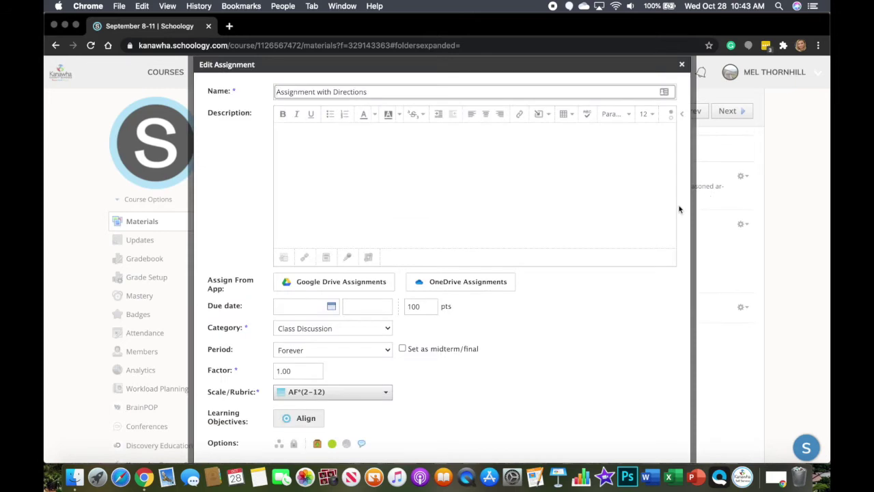
scroll(555, 315, "down", 3)
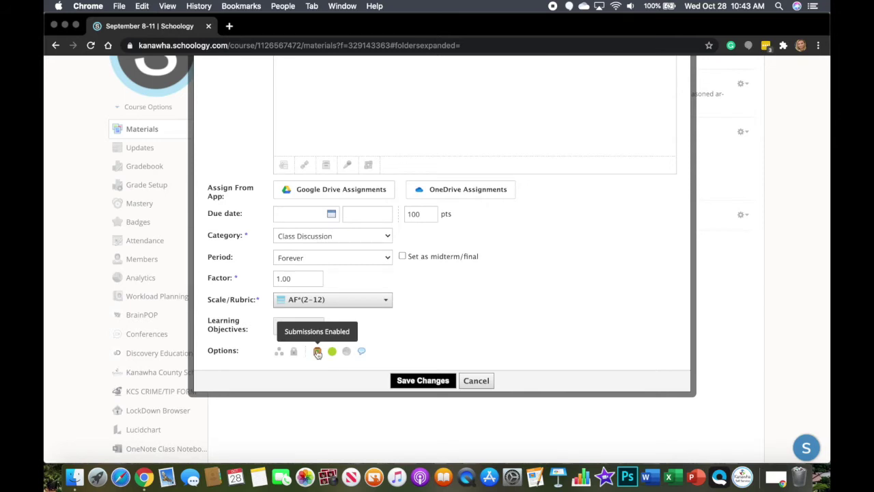
left_click(317, 352)
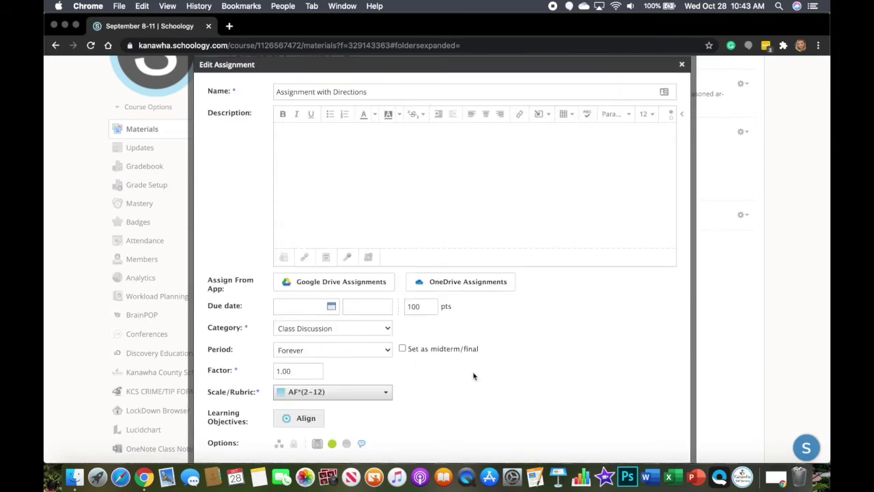
scroll(505, 381, "down", 3)
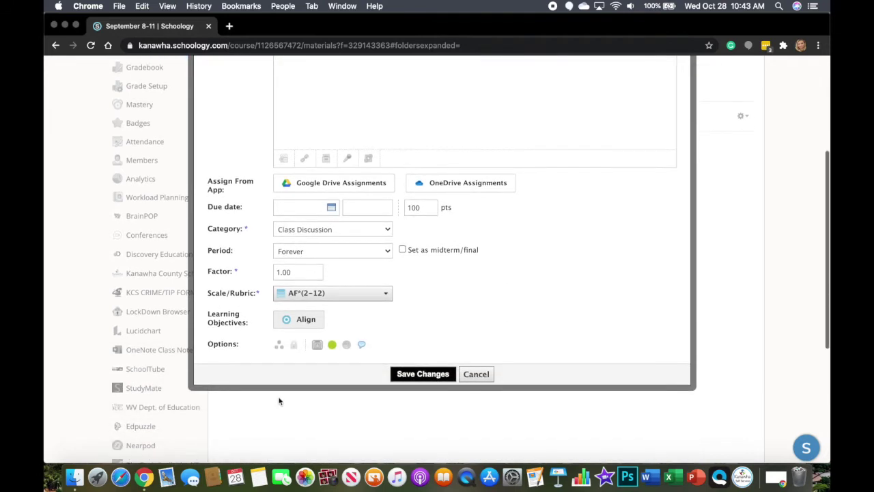
left_click(431, 377)
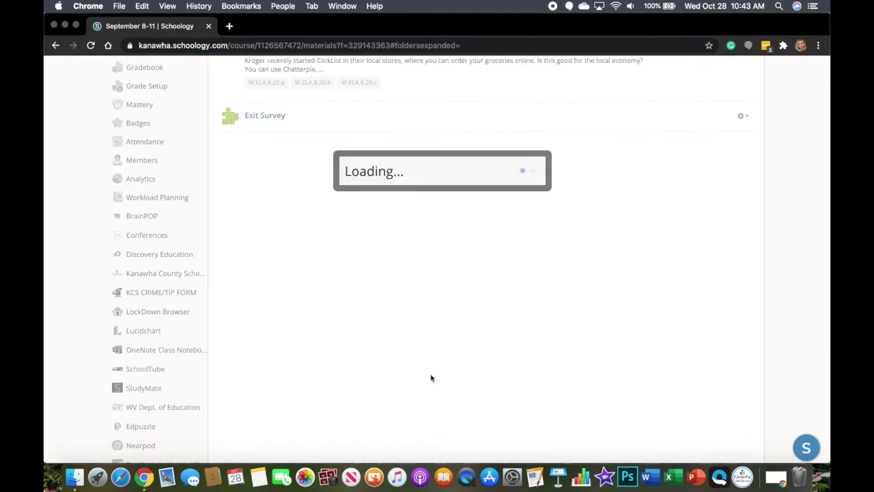
scroll(430, 378, "up", 3)
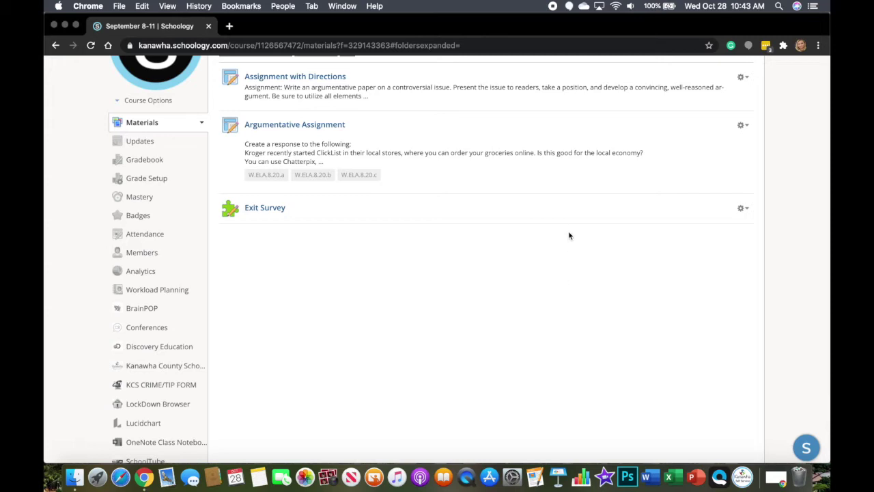
- Edit the Argumentative Assignment to disable its Submissions option, and save the changes
left_click(741, 125)
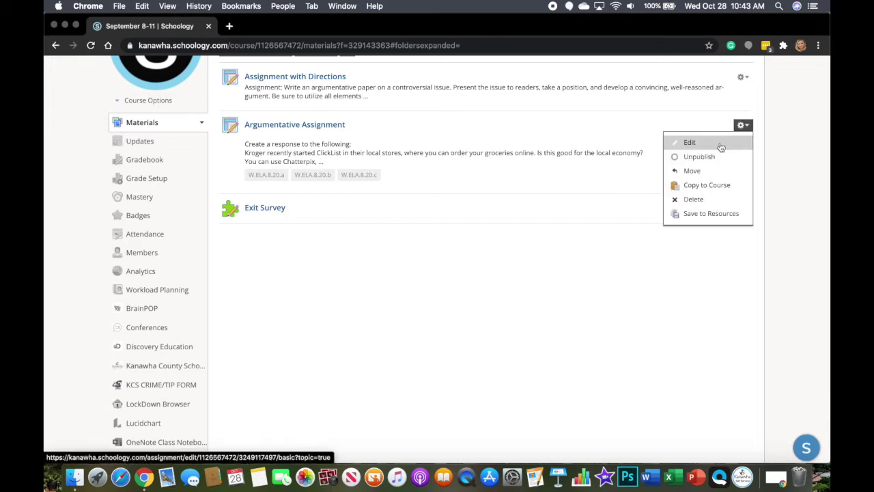
left_click(689, 143)
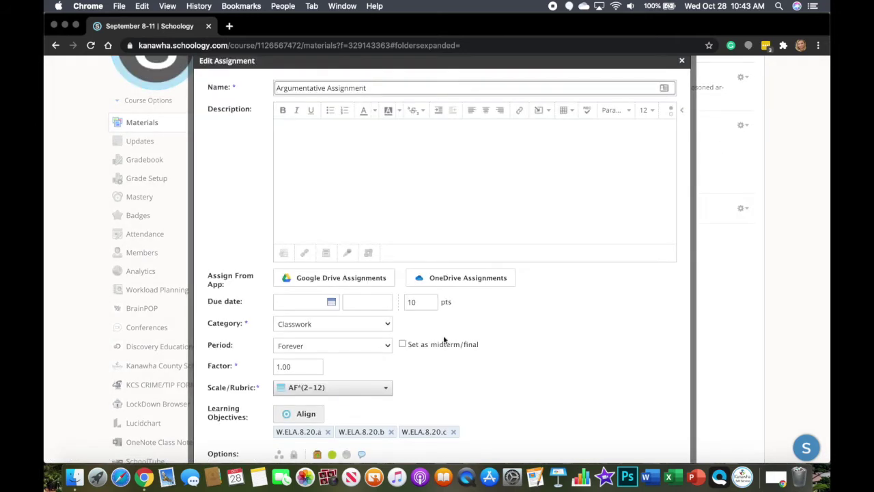
scroll(444, 339, "down", 2)
scroll(443, 339, "down", 1)
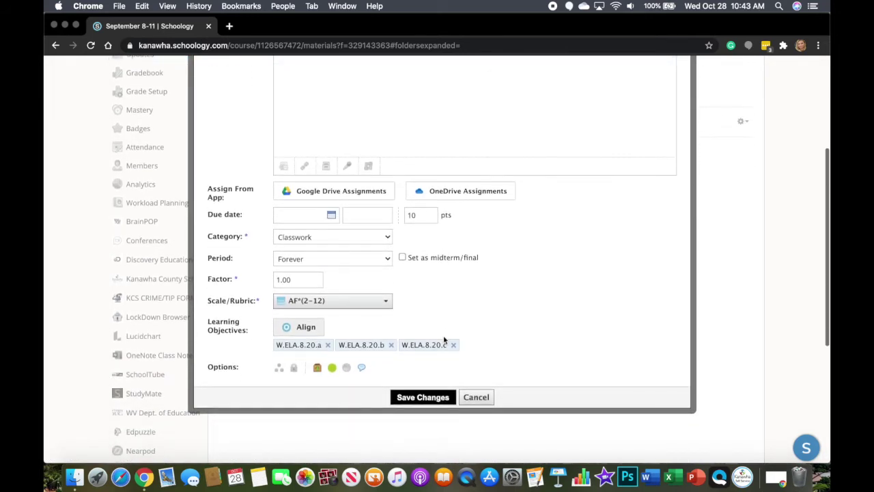
left_click(317, 369)
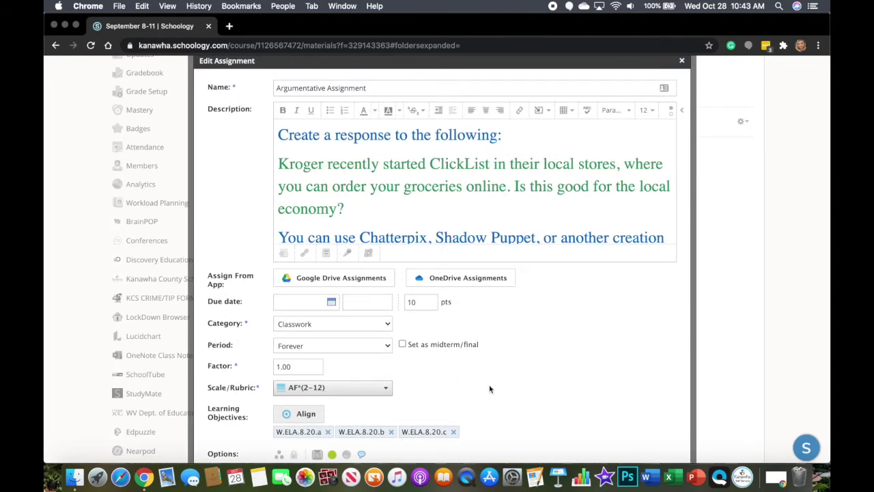
scroll(487, 386, "down", 3)
left_click(431, 360)
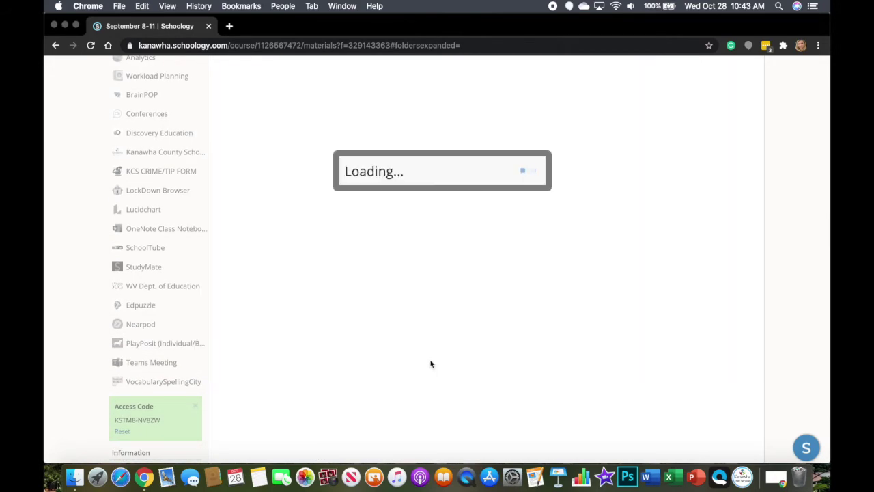
scroll(478, 279, "up", 5)
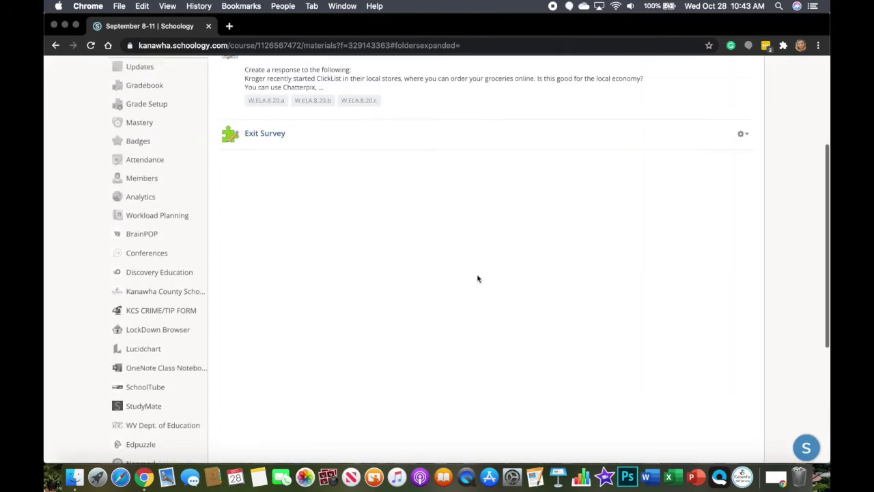
scroll(478, 279, "up", 2)
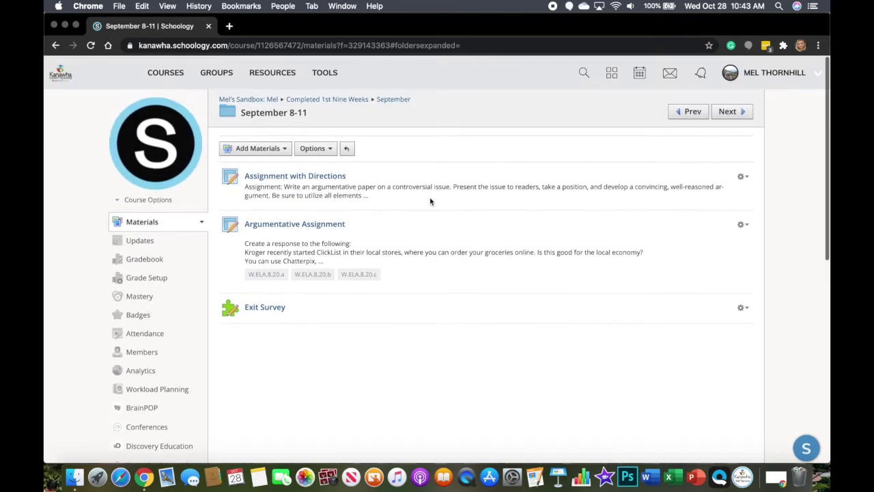
- Go to the September 14-18 folder, edit Caption the Photo, and turn on its locking settings
left_click(392, 100)
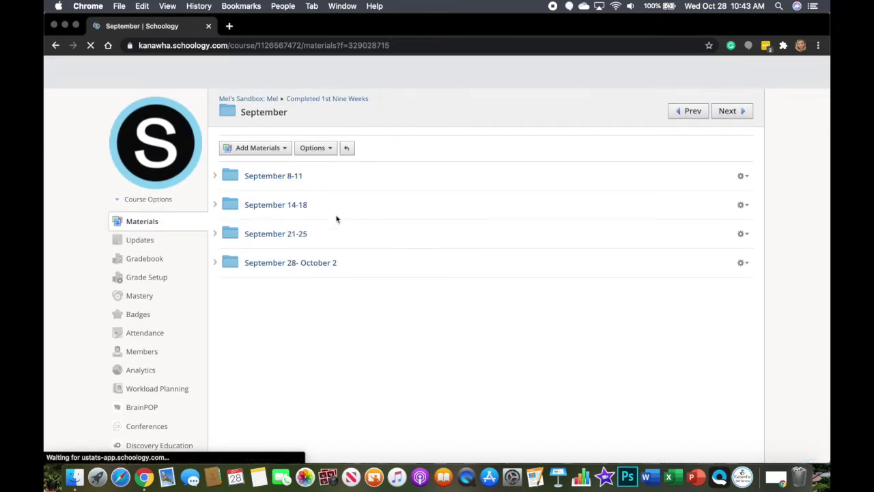
left_click(277, 210)
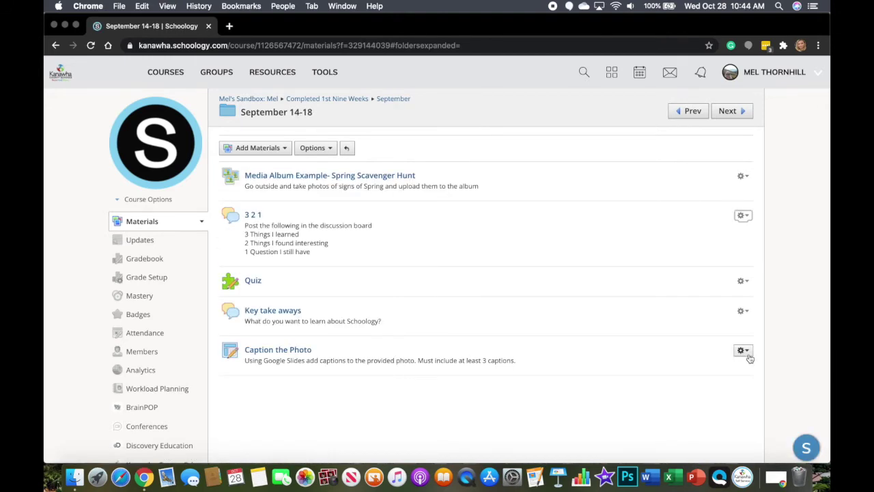
left_click(742, 350)
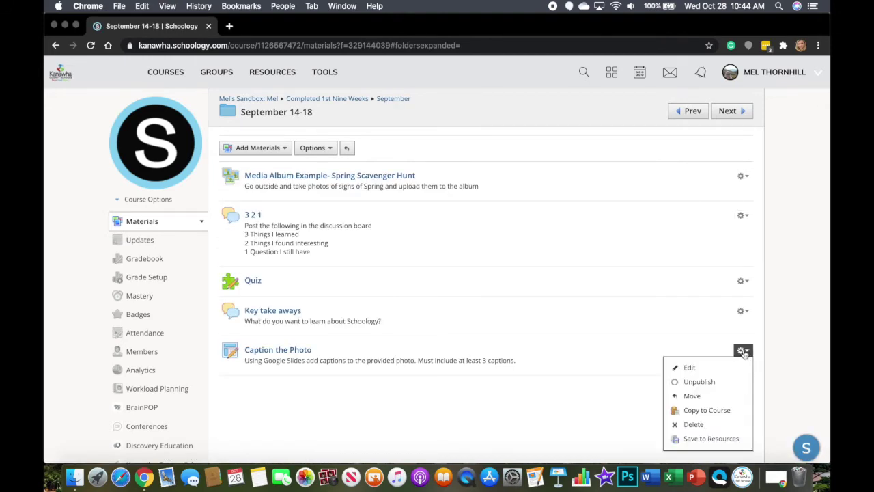
left_click(715, 368)
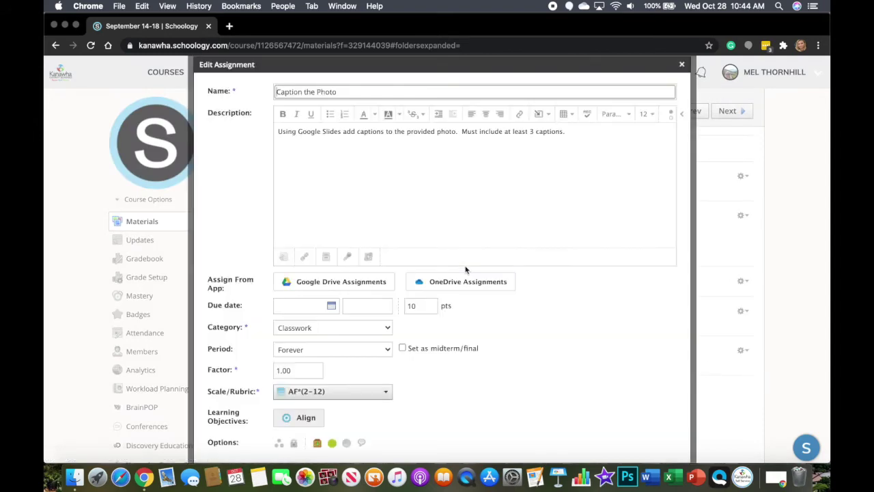
scroll(466, 270, "down", 5)
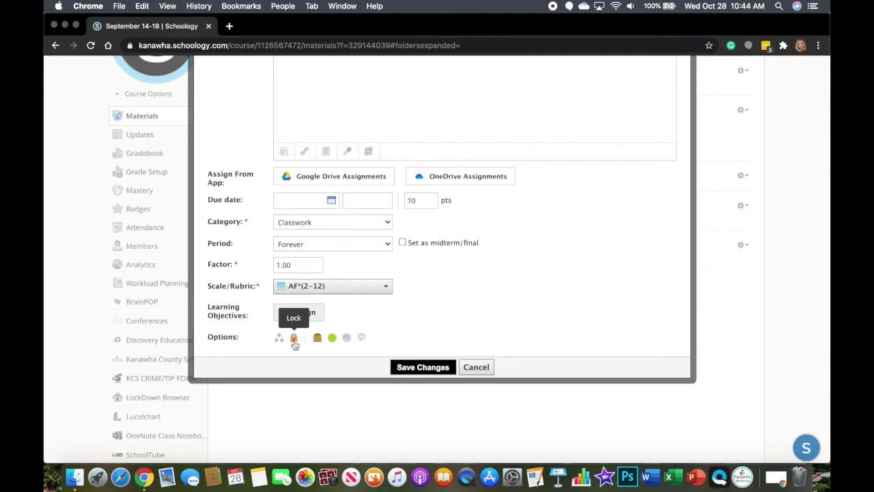
left_click(293, 339)
- Set Caption the Photo's locking to 'Lock on' November 7, 2020, and save
scroll(388, 310, "down", 5)
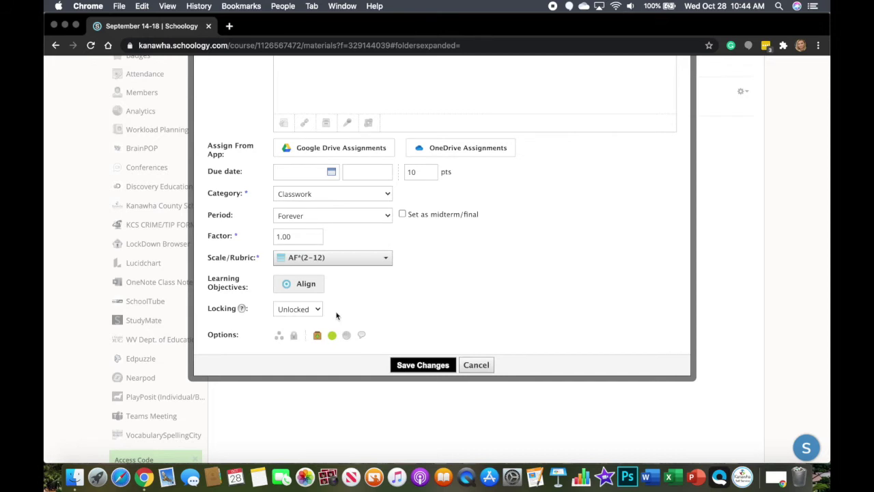
mouse_move(241, 308)
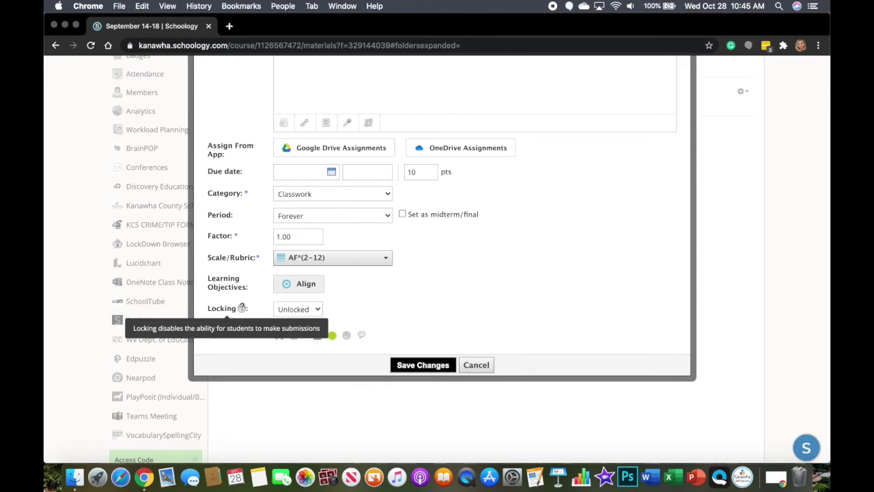
left_click(316, 307)
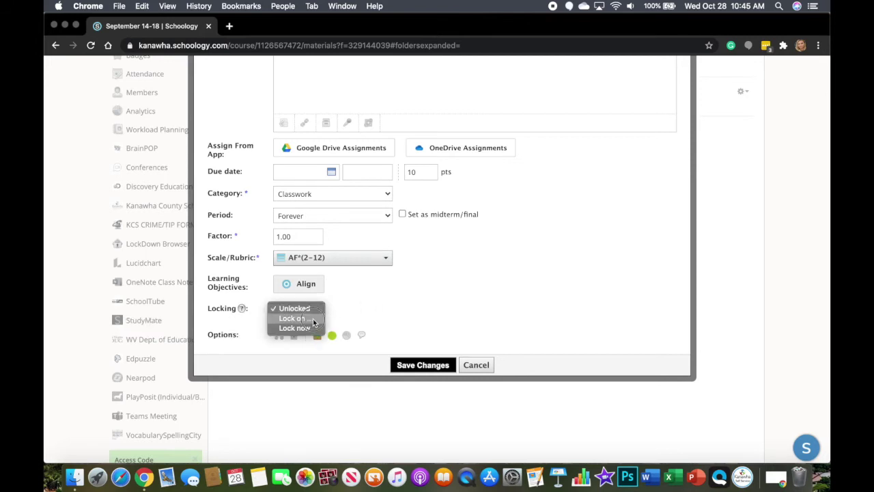
left_click(313, 318)
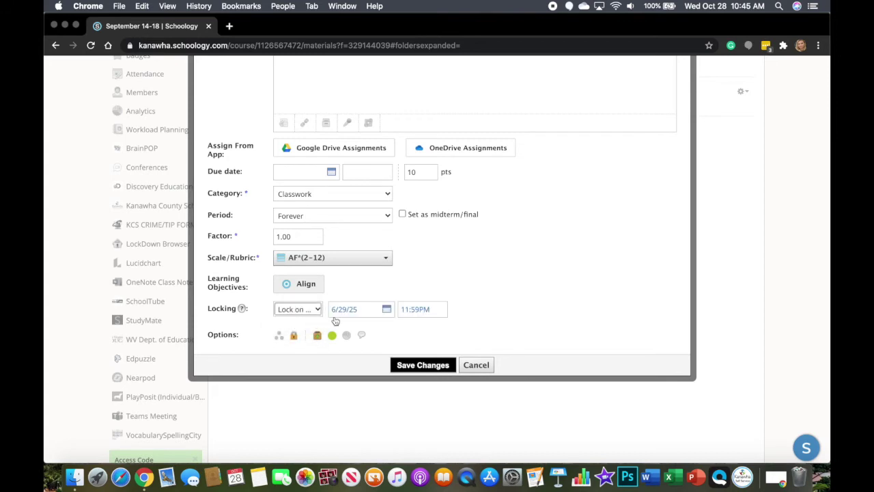
left_click(386, 308)
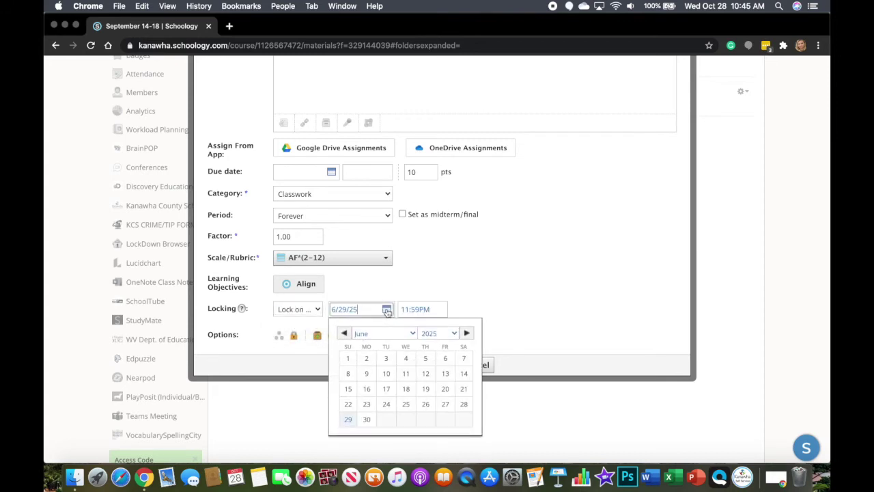
left_click(431, 332)
left_click(441, 286)
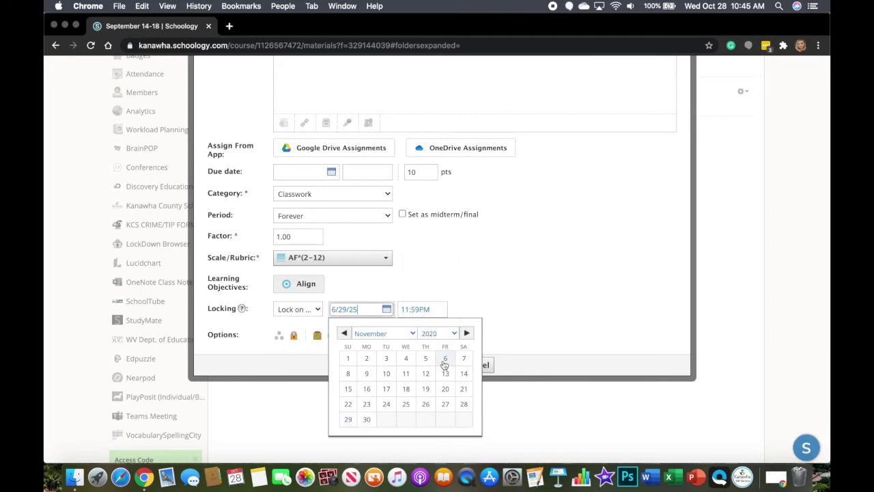
left_click(467, 360)
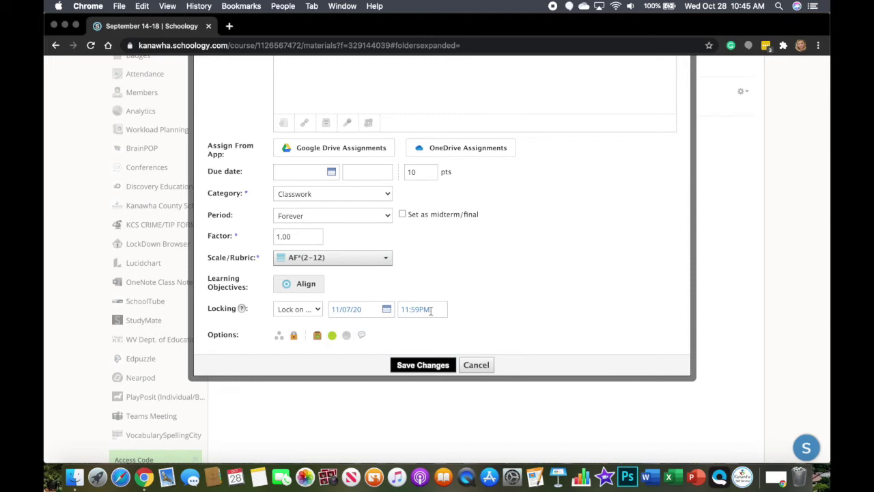
left_click(422, 365)
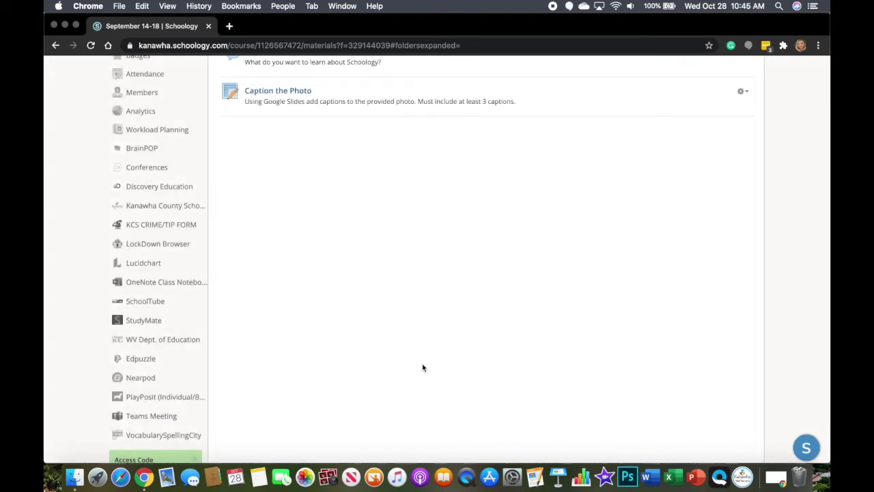
- Edit the Key take aways discussion and turn on its locking settings
scroll(422, 367, "up", 3)
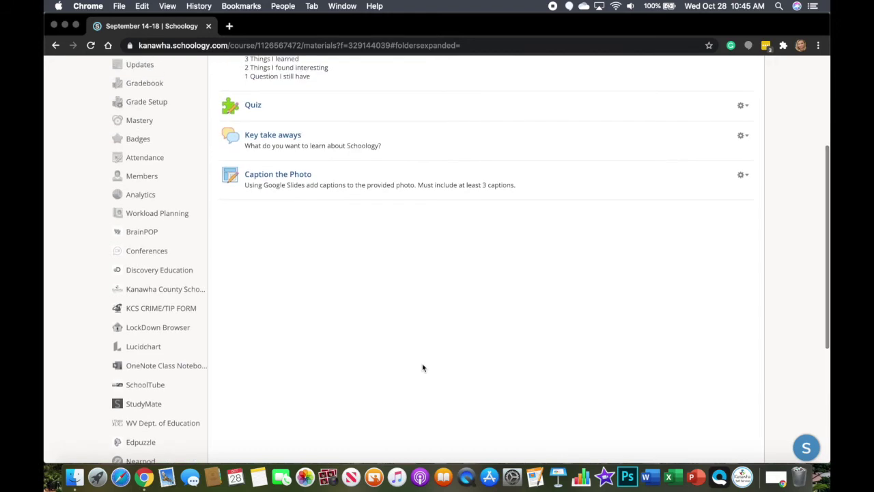
left_click(743, 135)
left_click(689, 153)
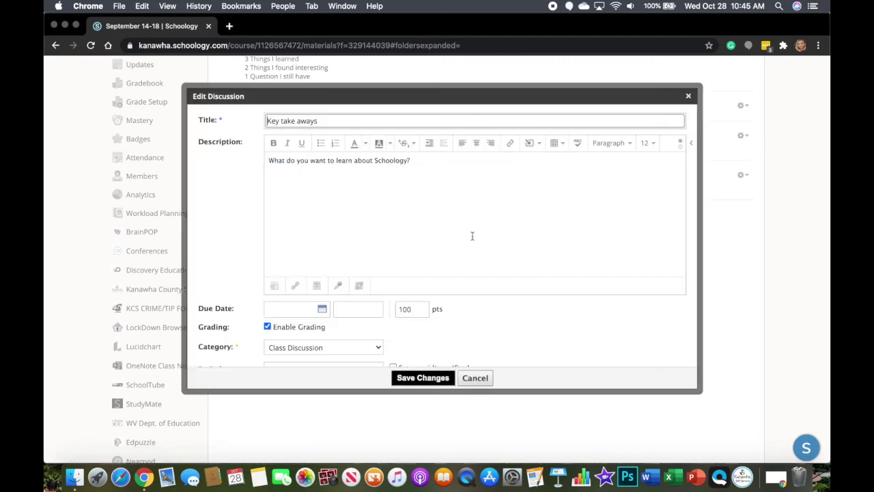
scroll(395, 293, "down", 3)
scroll(395, 293, "down", 2)
left_click(283, 329)
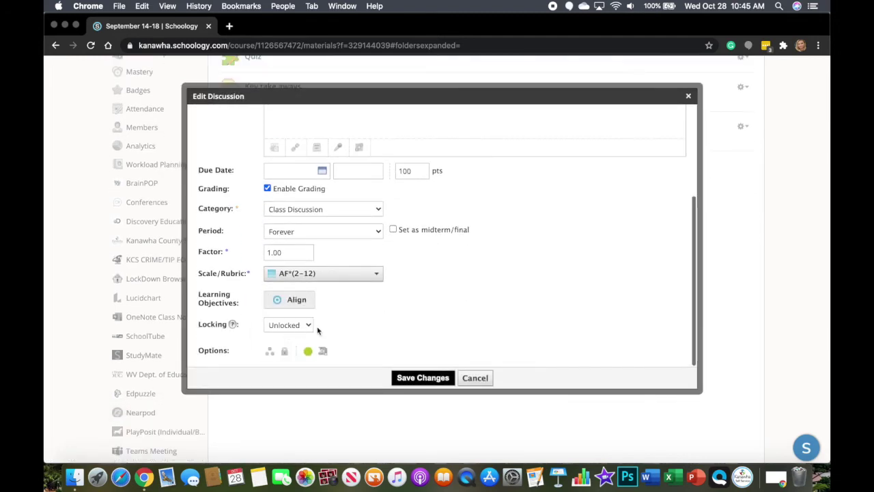
- Set Key take aways to 'Lock on' November 7, 2020, and save the changes
left_click(309, 325)
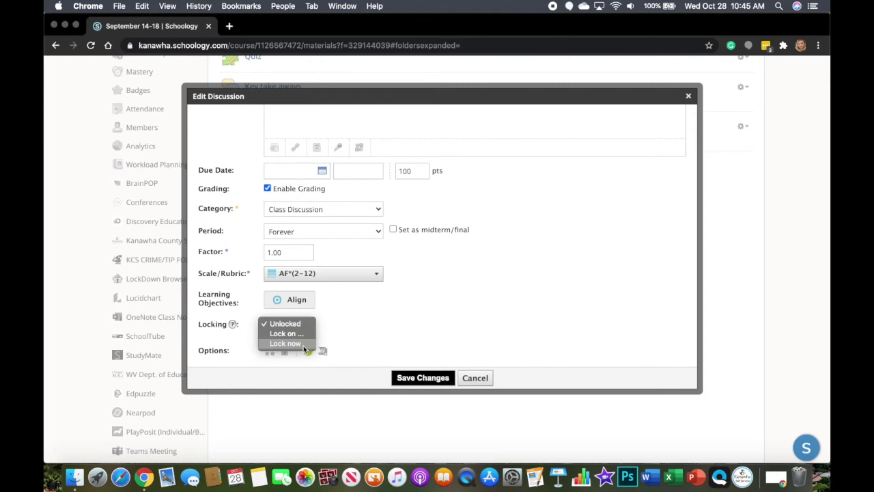
left_click(302, 334)
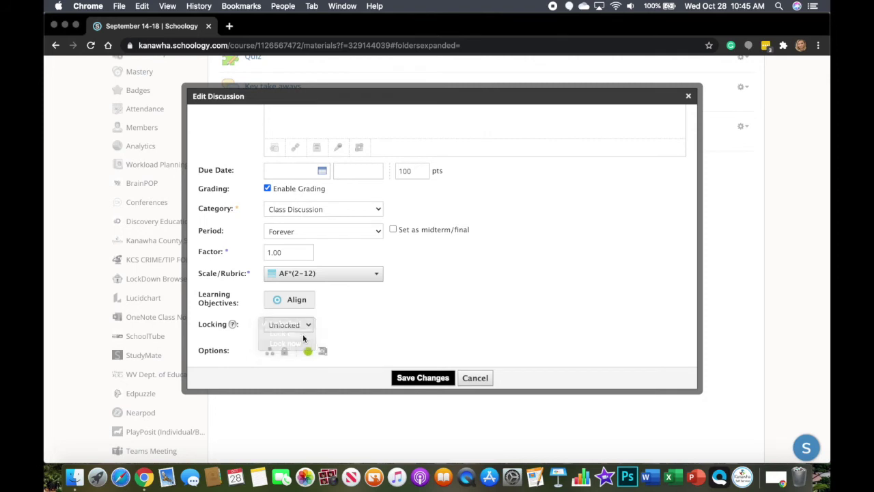
left_click(377, 325)
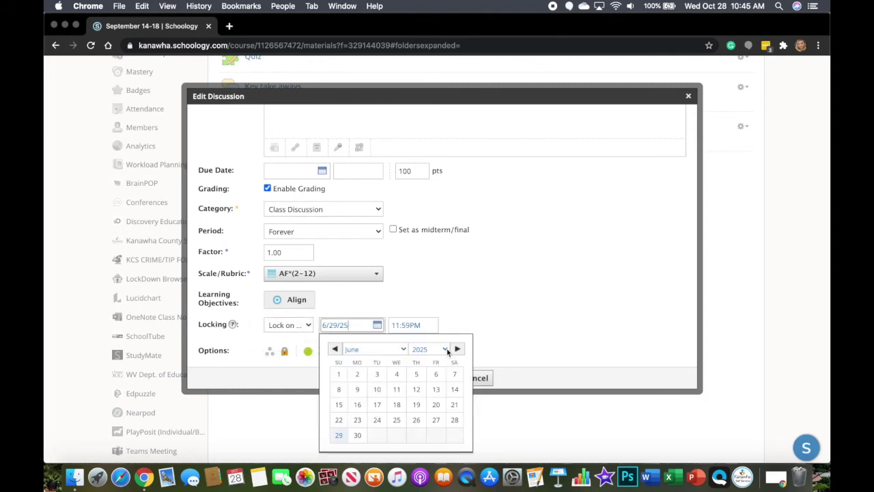
left_click(447, 349)
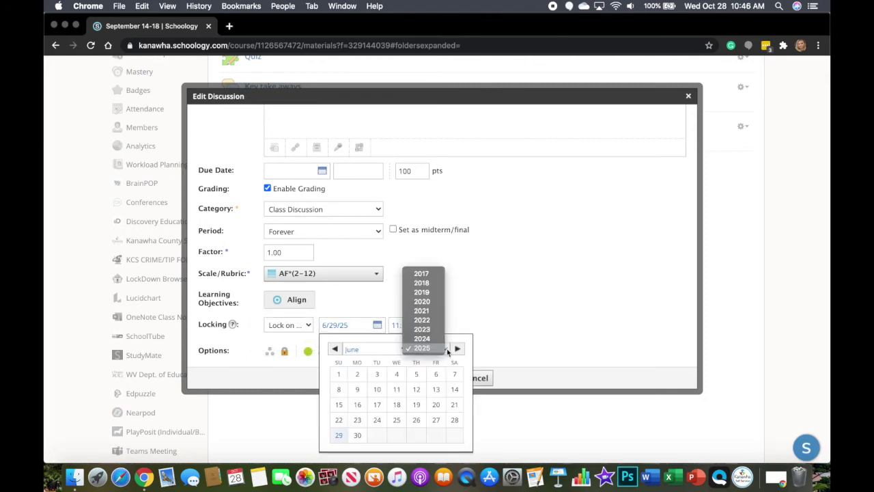
left_click(434, 301)
left_click(393, 349)
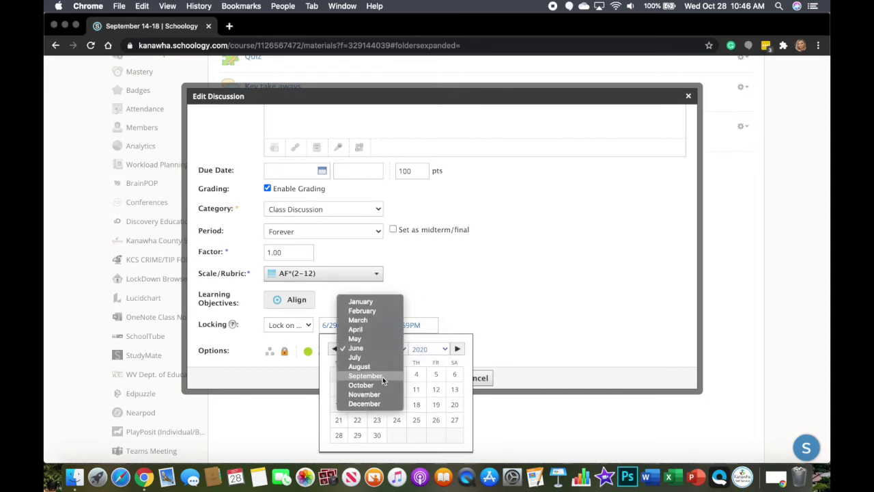
left_click(379, 394)
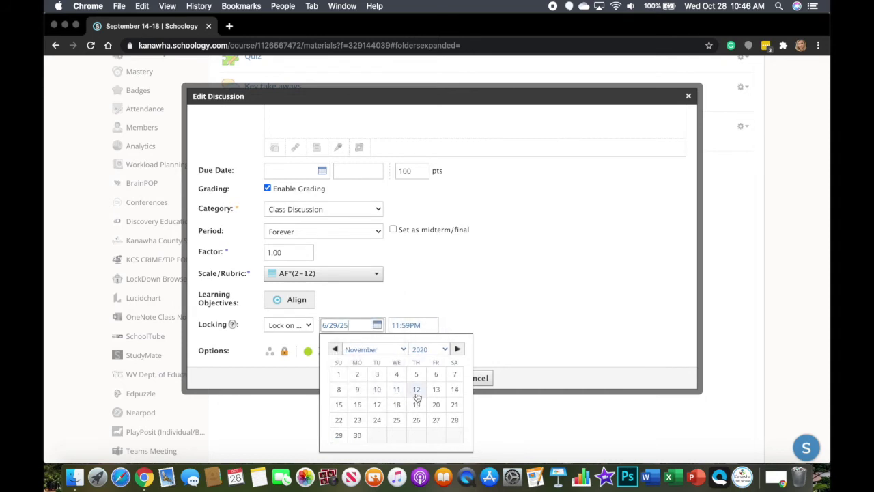
left_click(454, 375)
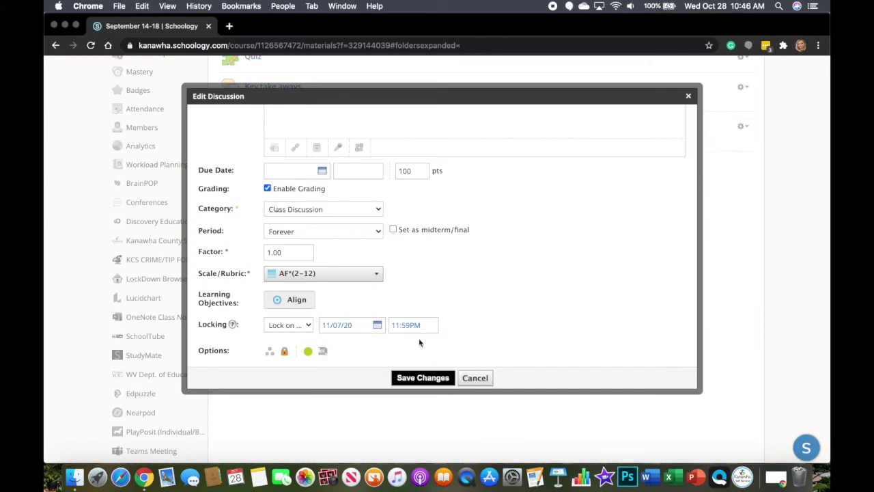
left_click(428, 380)
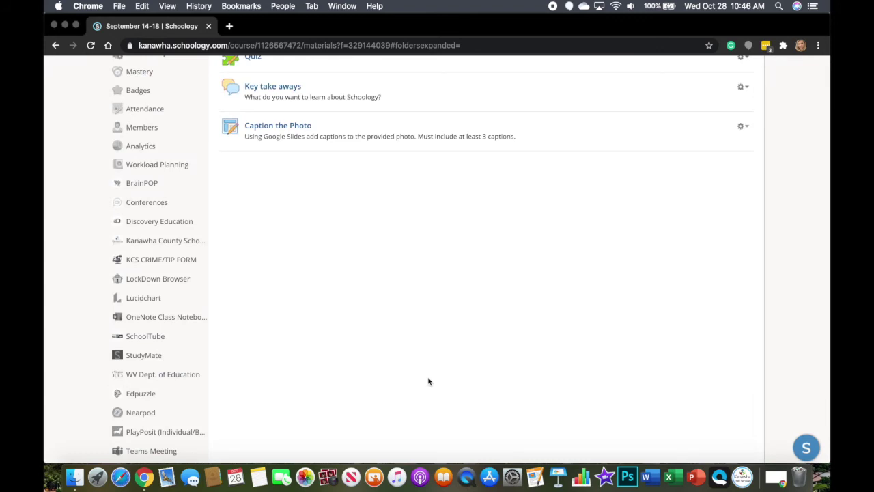
- Set the Chapter 6 assignment's locking date to January 16, 2021, in the calendar
scroll(428, 381, "up", 3)
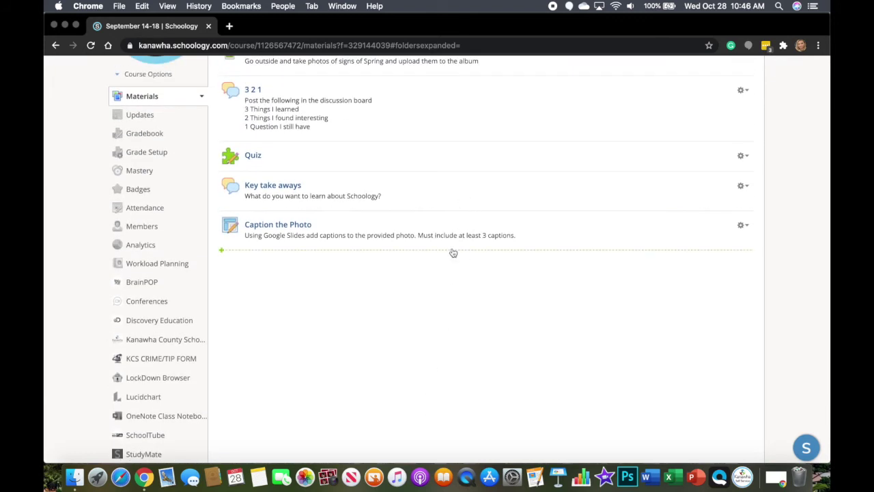
scroll(454, 252, "up", 3)
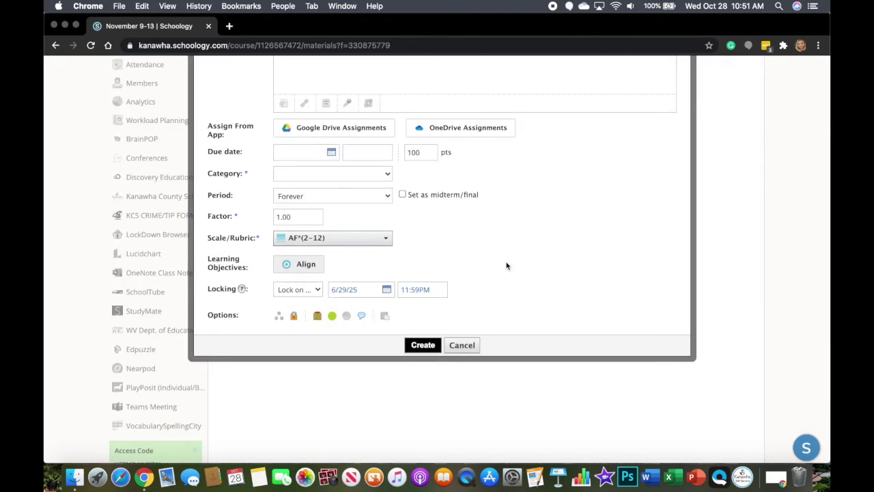
scroll(512, 259, "up", 1)
scroll(514, 258, "up", 2)
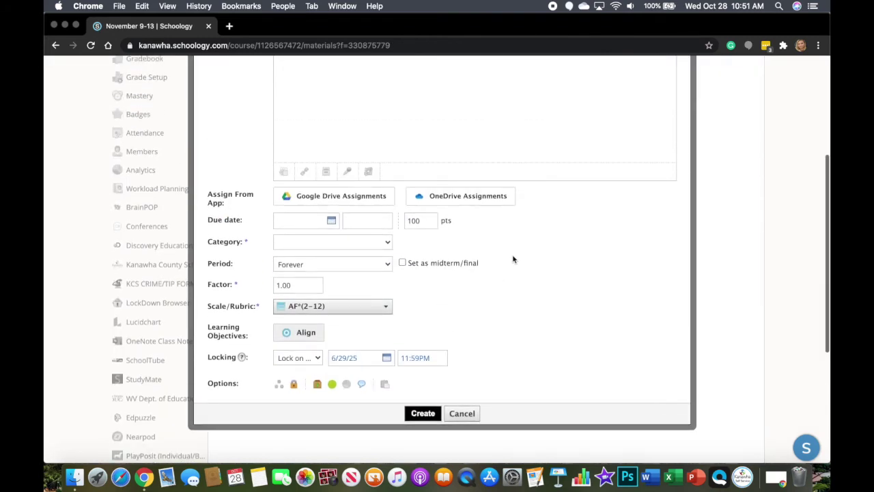
scroll(513, 257, "down", 2)
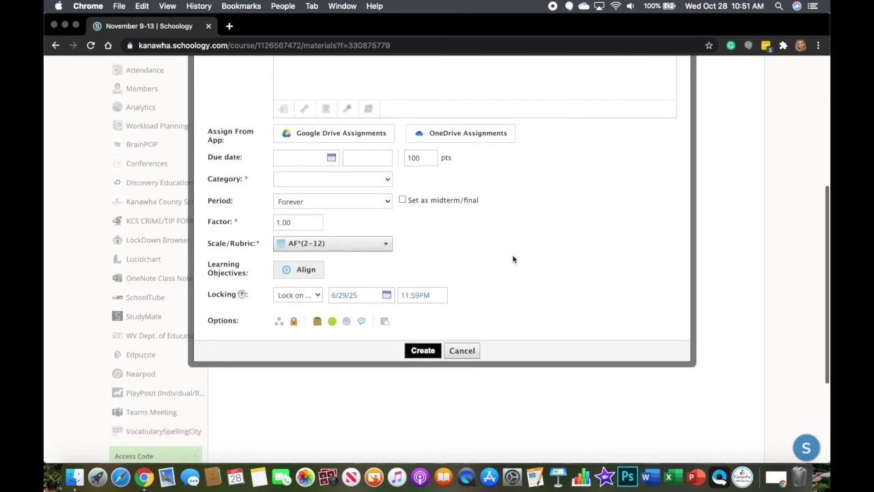
left_click(386, 290)
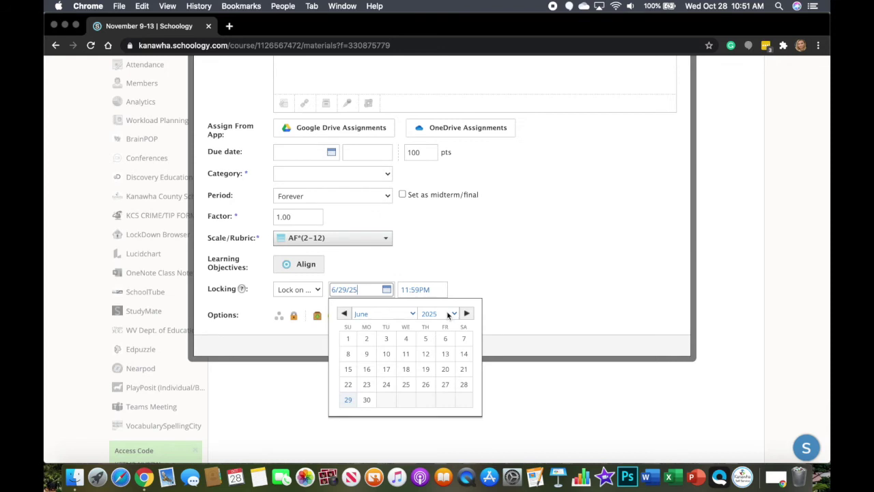
left_click(449, 313)
left_click(445, 275)
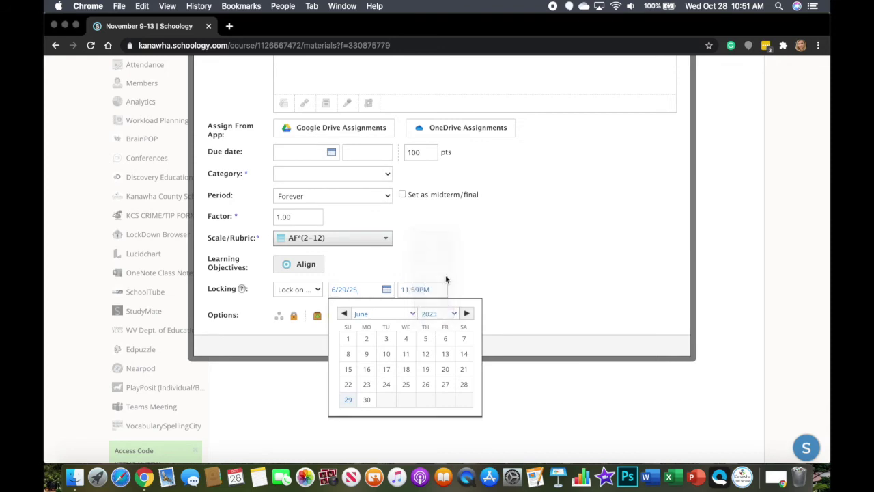
left_click(410, 314)
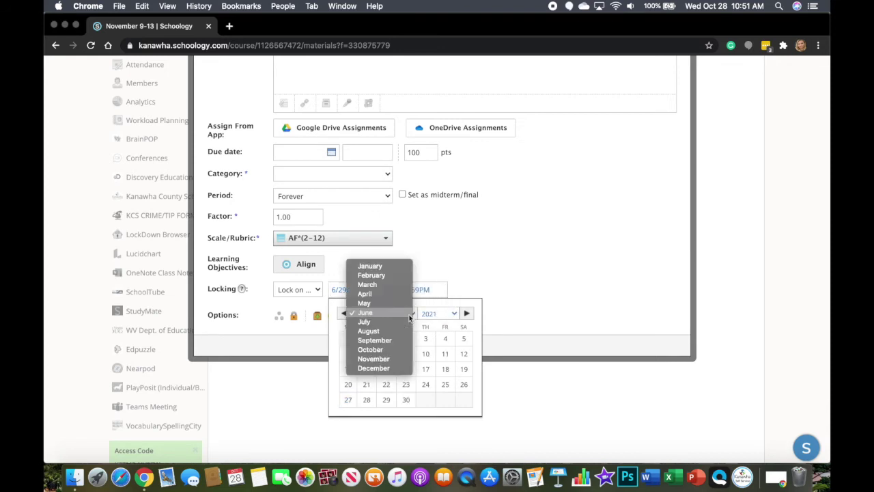
left_click(403, 266)
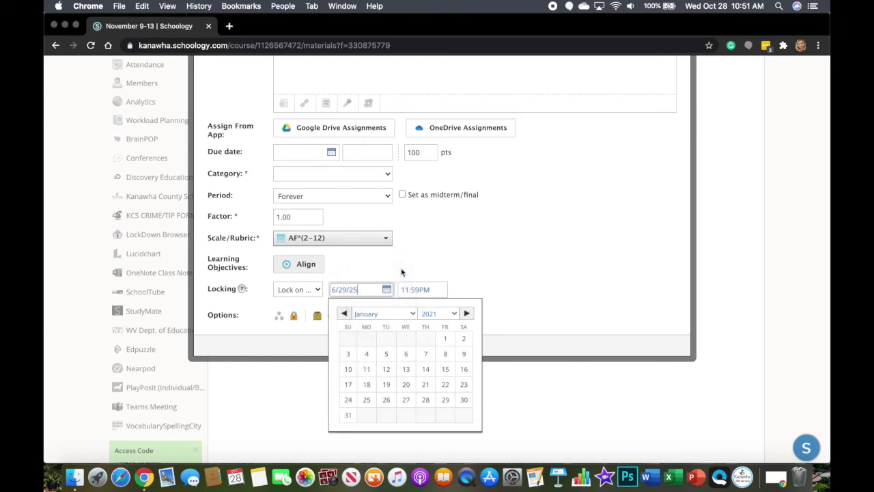
left_click(464, 368)
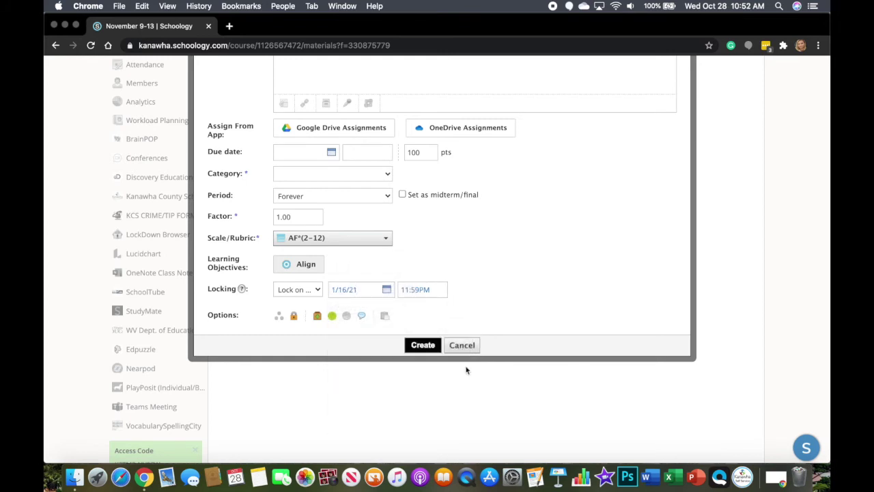
left_click(386, 289)
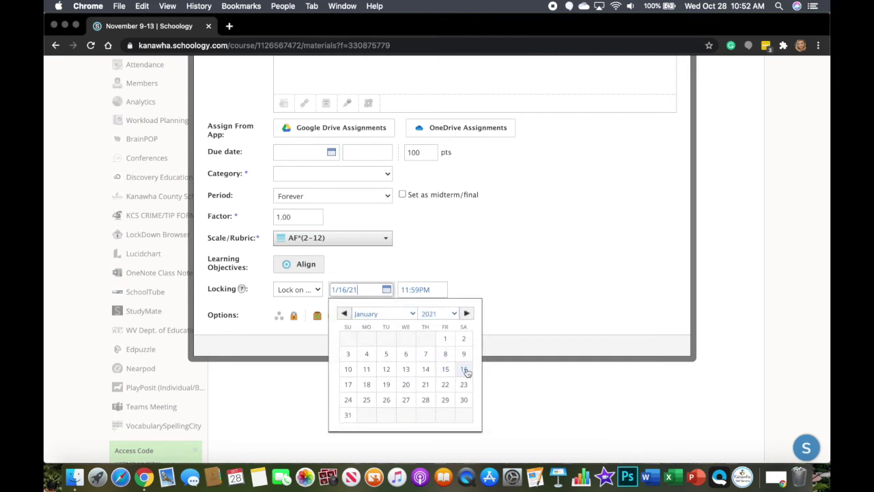
left_click(464, 369)
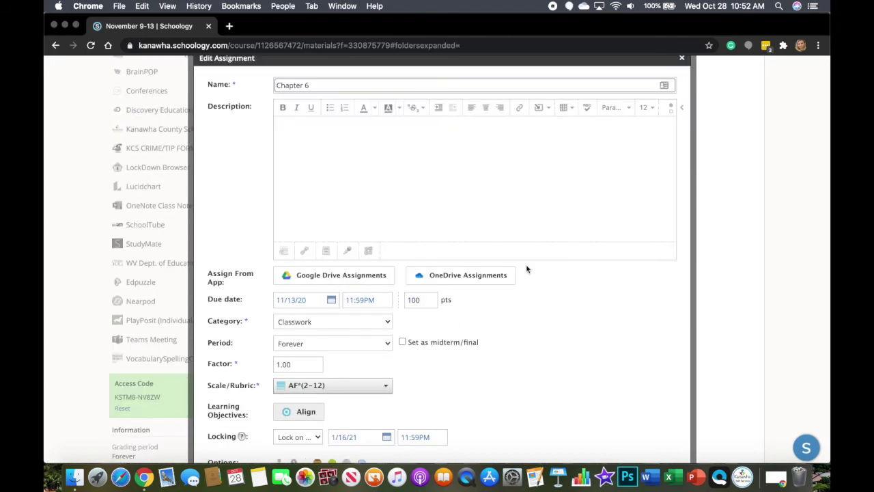
- Check the Chapter 6 settings: due 11/13/20 and locking 1/16/21 at 11:59PM
scroll(456, 180, "down", 1)
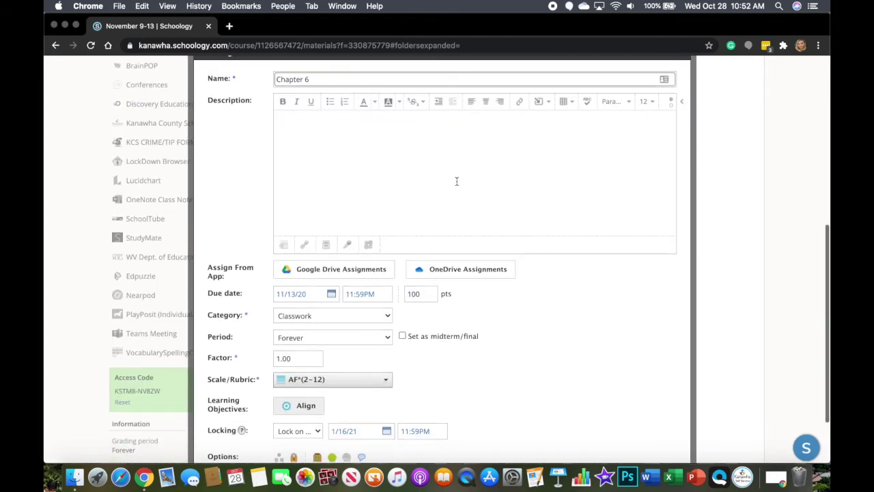
scroll(406, 187, "down", 3)
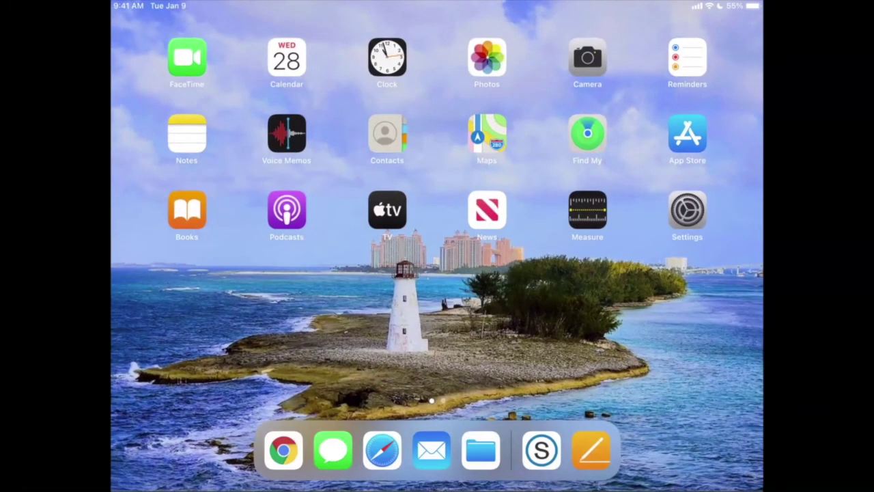
- Export the Visual Report document from Pages in PDF format
left_click(591, 450)
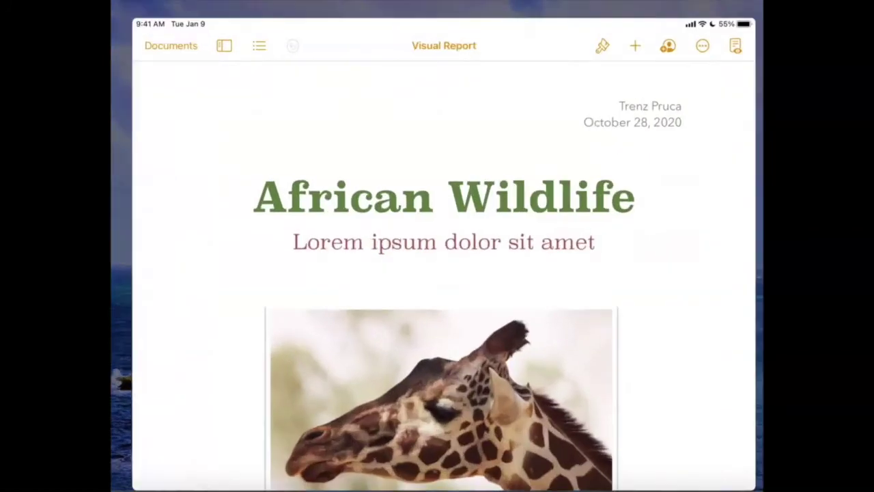
left_click(709, 28)
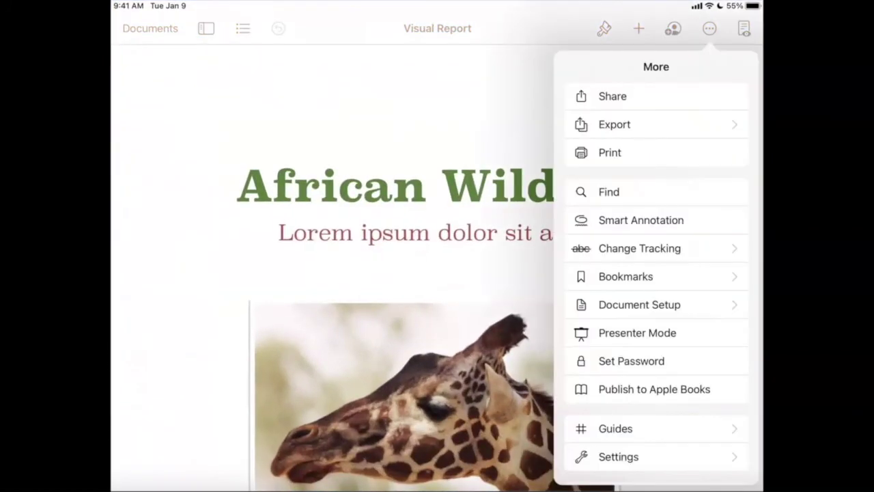
left_click(614, 124)
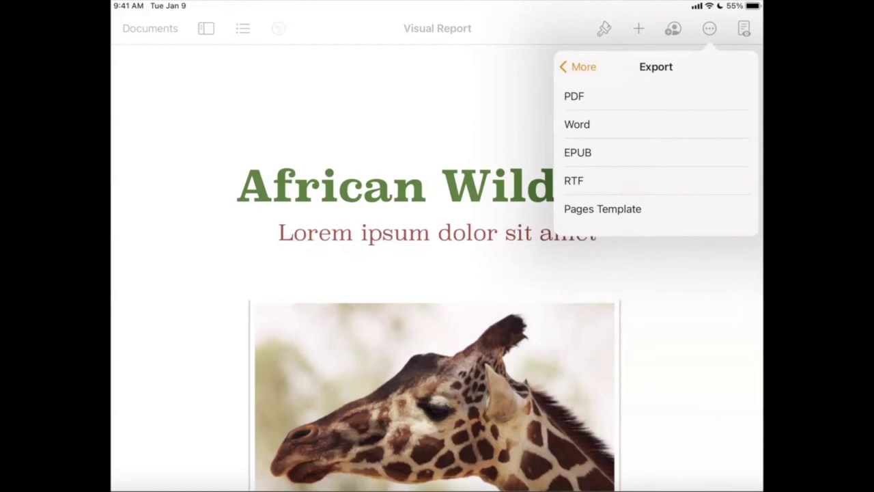
left_click(614, 96)
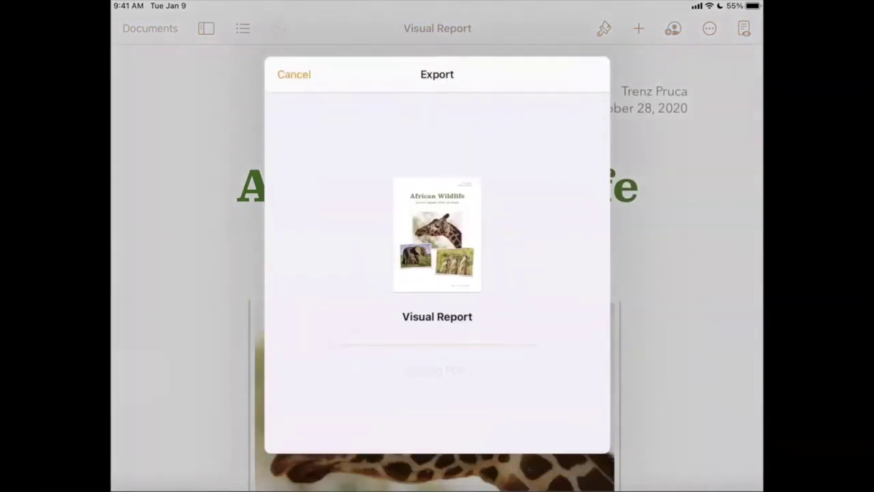
- Share the exported Visual Report PDF to the Schoology app
left_click(437, 346)
left_click_drag(512, 193, 250, 193)
left_click(467, 193)
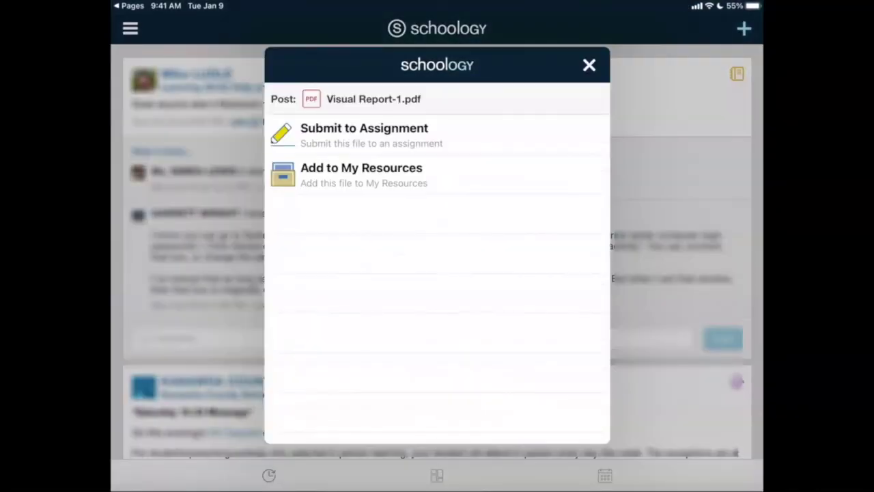
- Choose Submit to Assignment for Visual Report-1.pdf and select the sandbox course
left_click(364, 134)
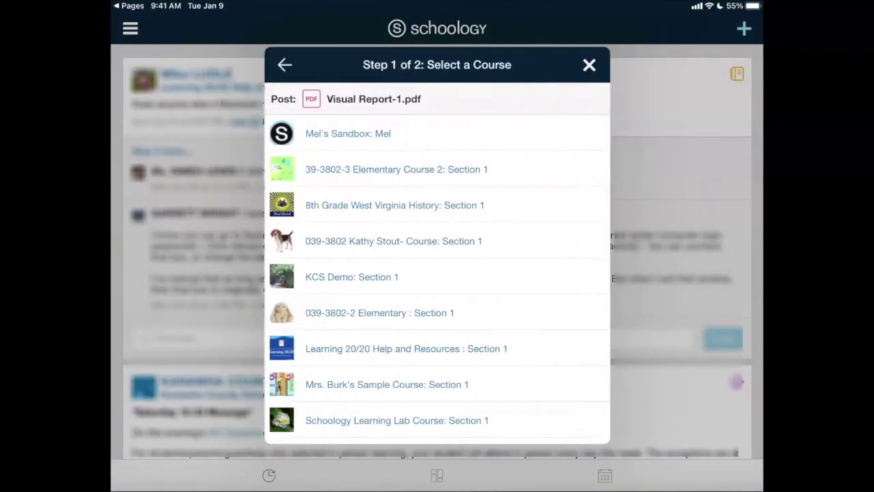
left_click(348, 133)
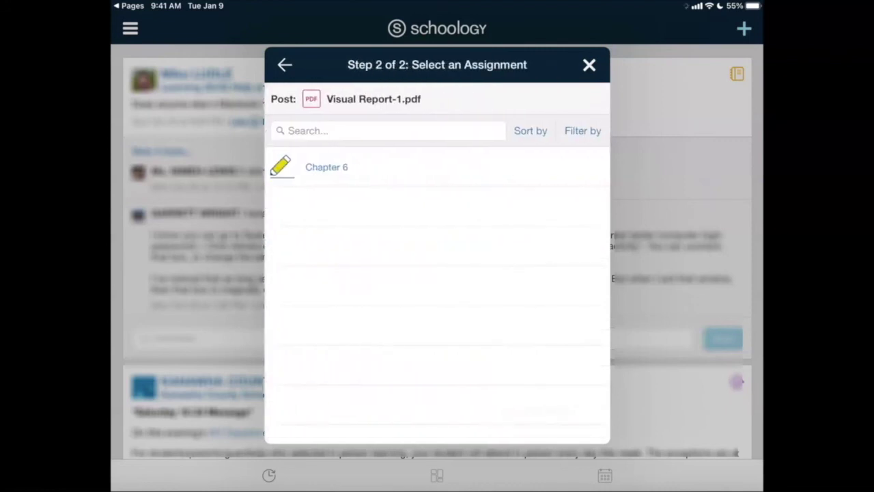